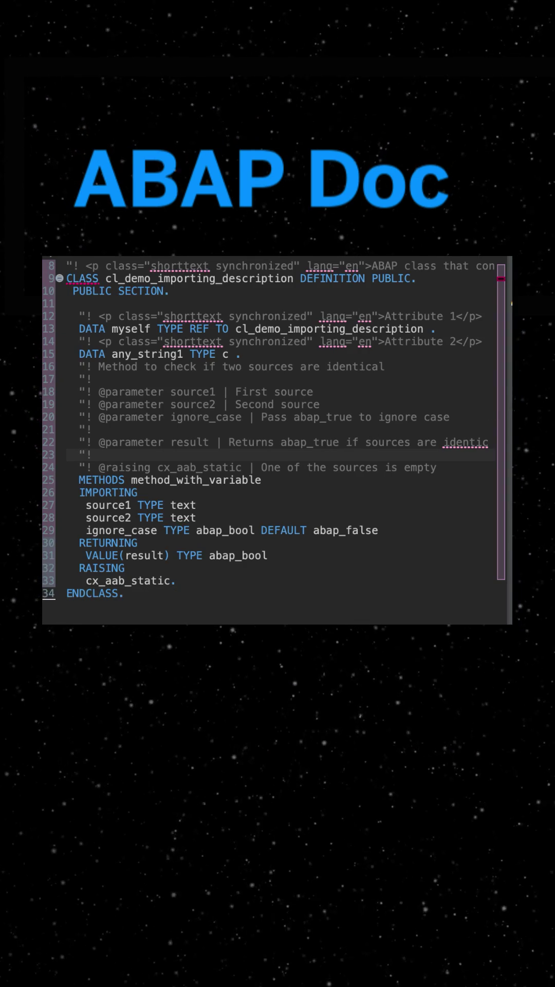
Select the whole class definition (lines 9 to 33) of cl_demo_importing_description
{"action": "key", "text": "alt+shift+Up"}
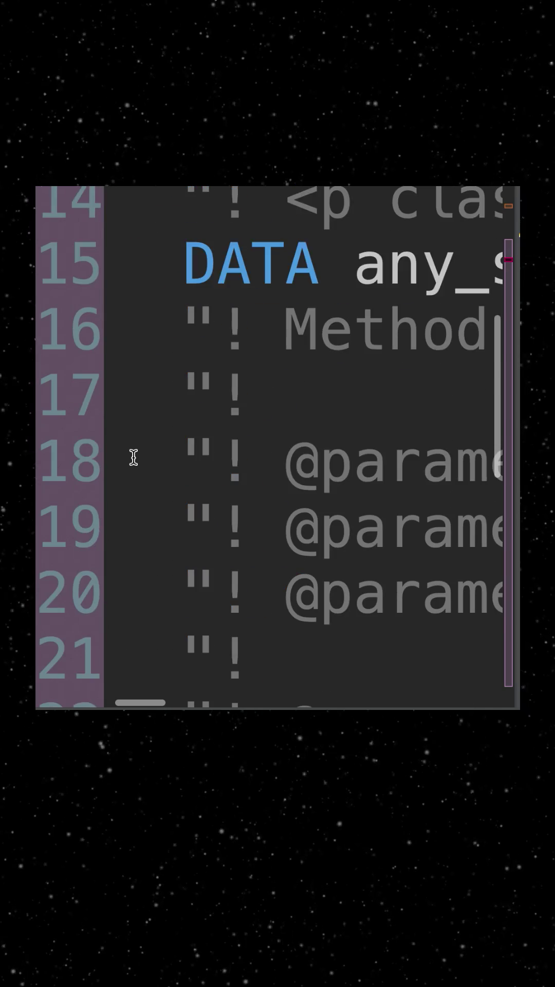